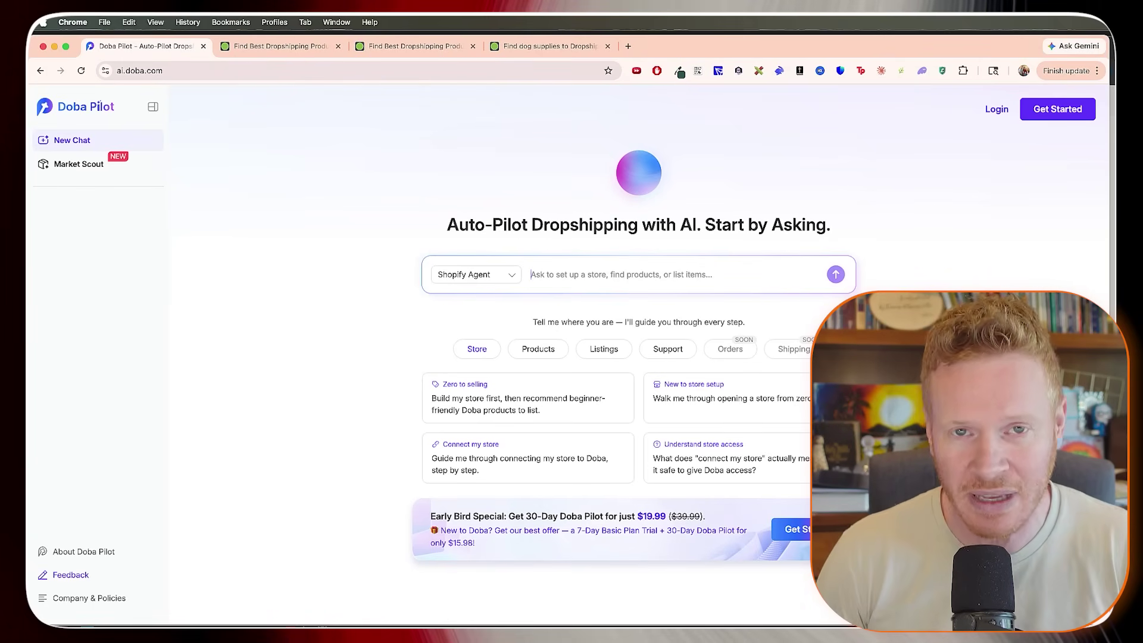
# Step: Open the Pets category in the Doba catalog and browse its product listings
pyautogui.press('super+3')
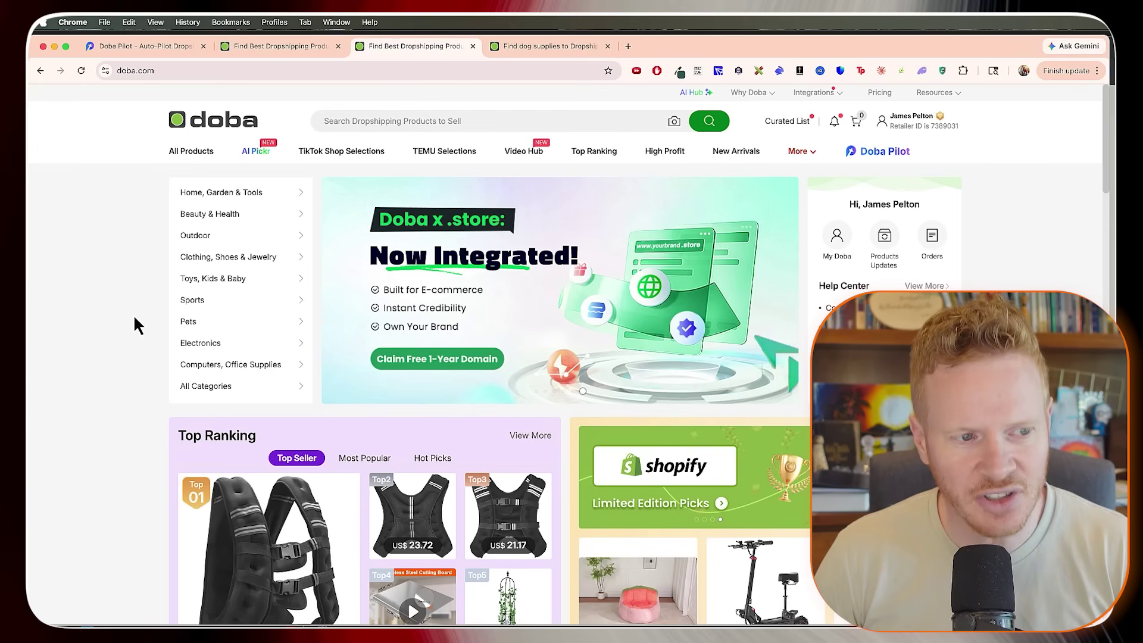
pyautogui.moveTo(192, 325)
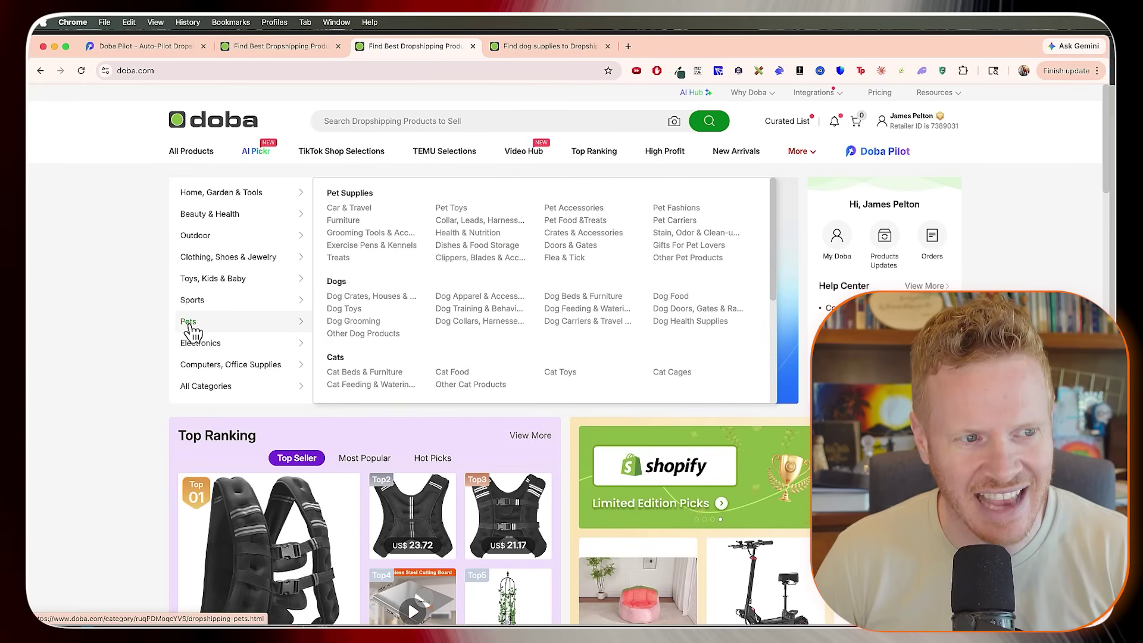
pyautogui.moveTo(212, 308)
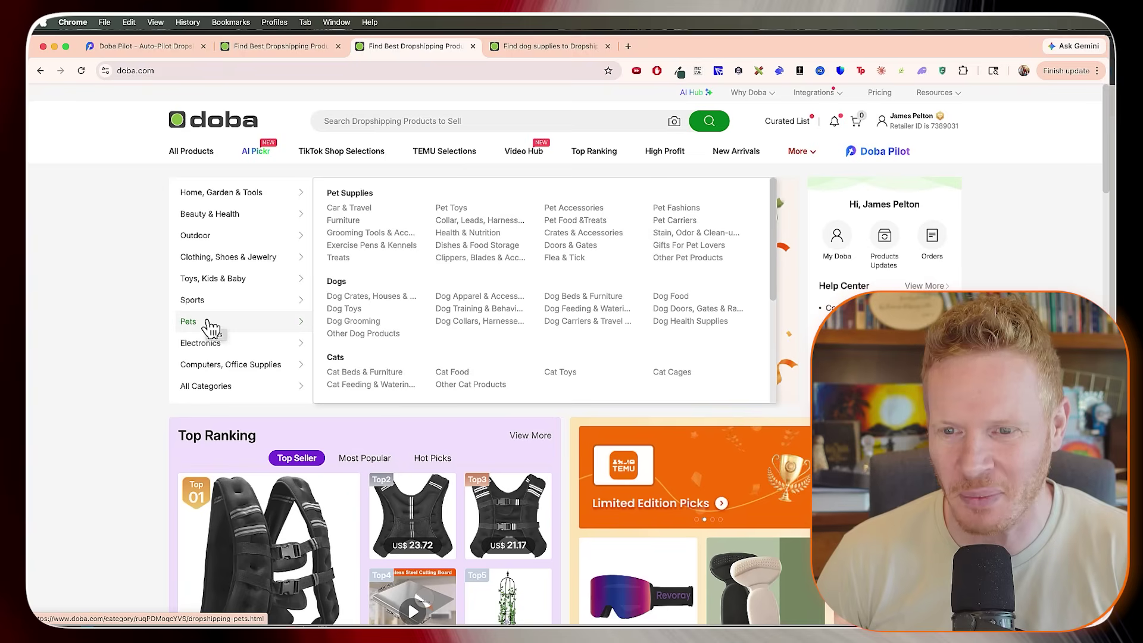
pyautogui.click(210, 326)
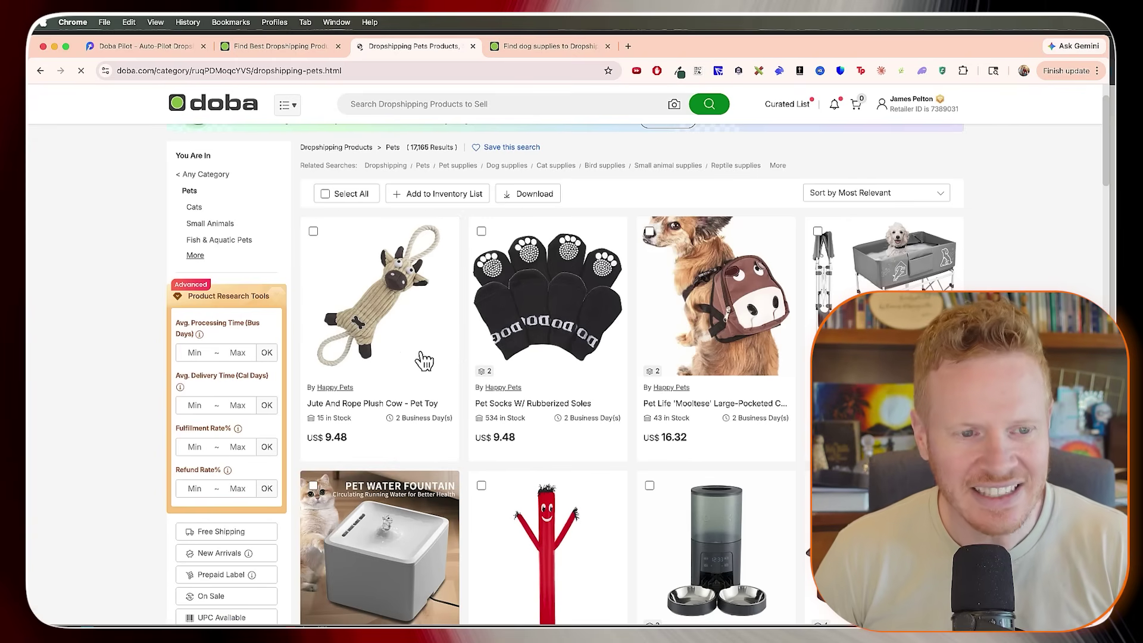
pyautogui.scroll(-5, 512, 452)
pyautogui.scroll(-8, 528, 384)
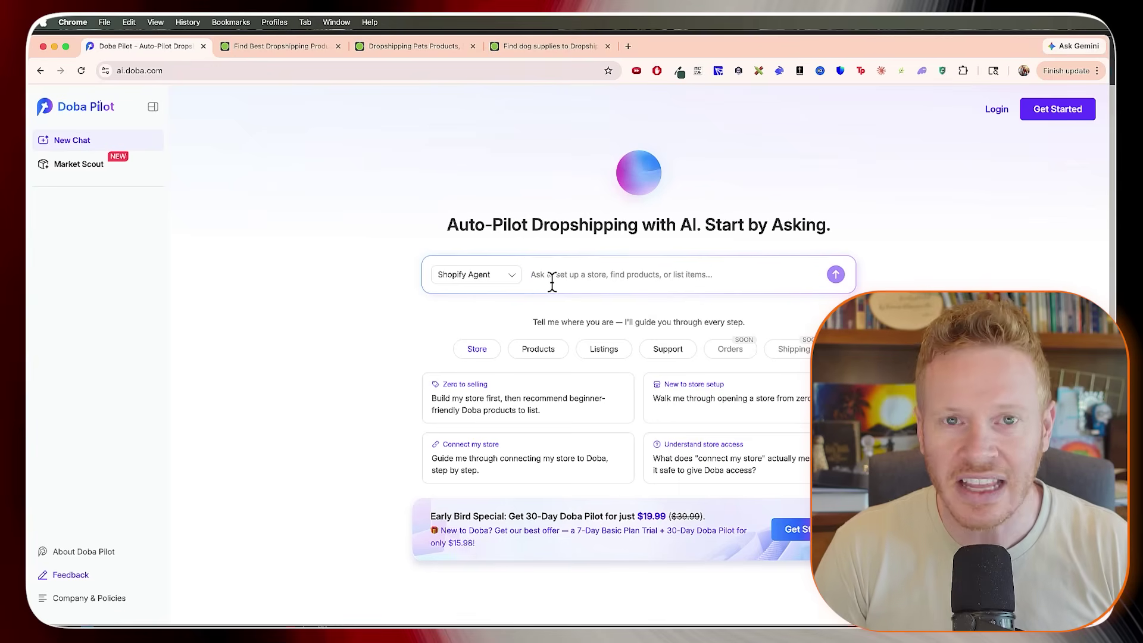
# Step: Ask the Shopify Agent for 10 pet supply products to run first with strong demand, good margins and reliable shipping, with data behind each pick
pyautogui.click(552, 279)
pyautogui.write('I')
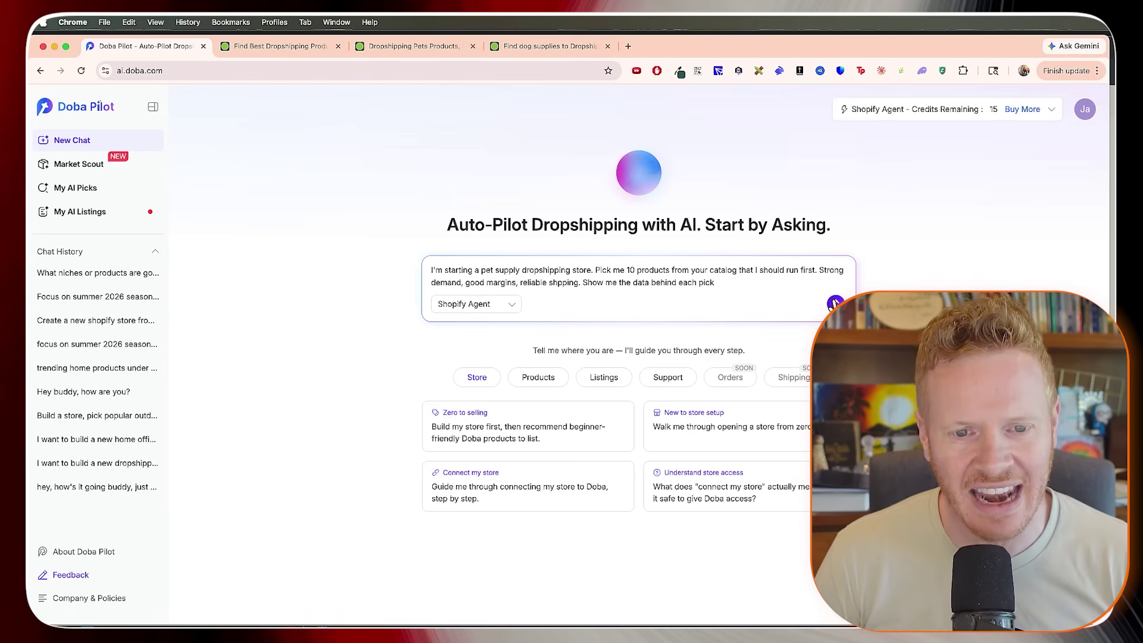
pyautogui.click(834, 303)
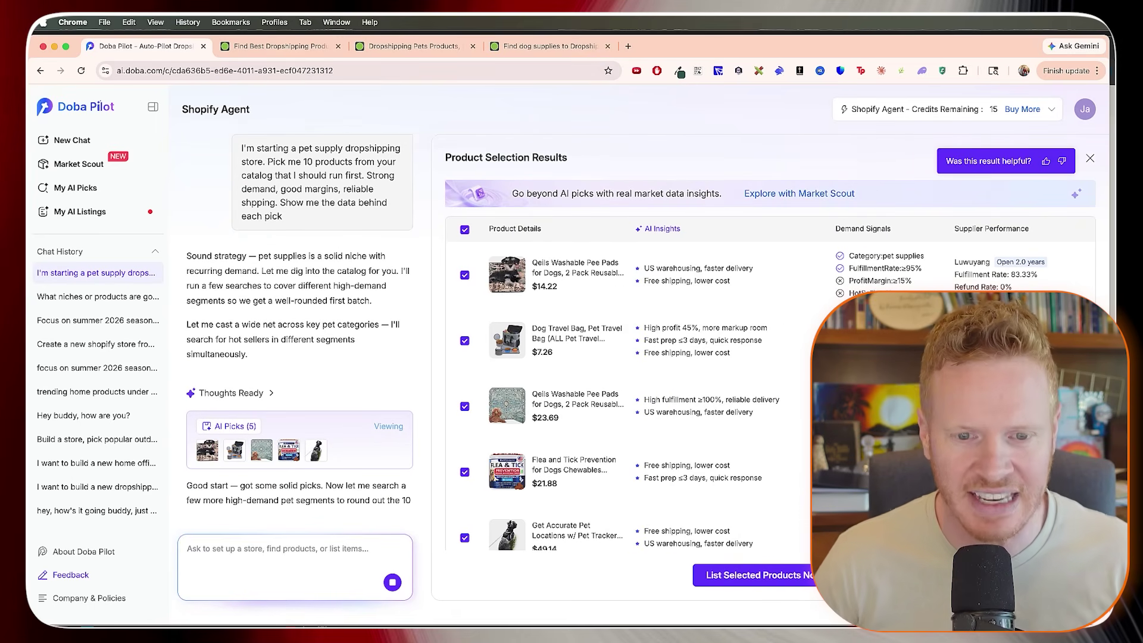
# Step: Read the agent's reply with its batches of AI picks and look through the recommended products in the selection results
pyautogui.scroll(-3, 273, 270)
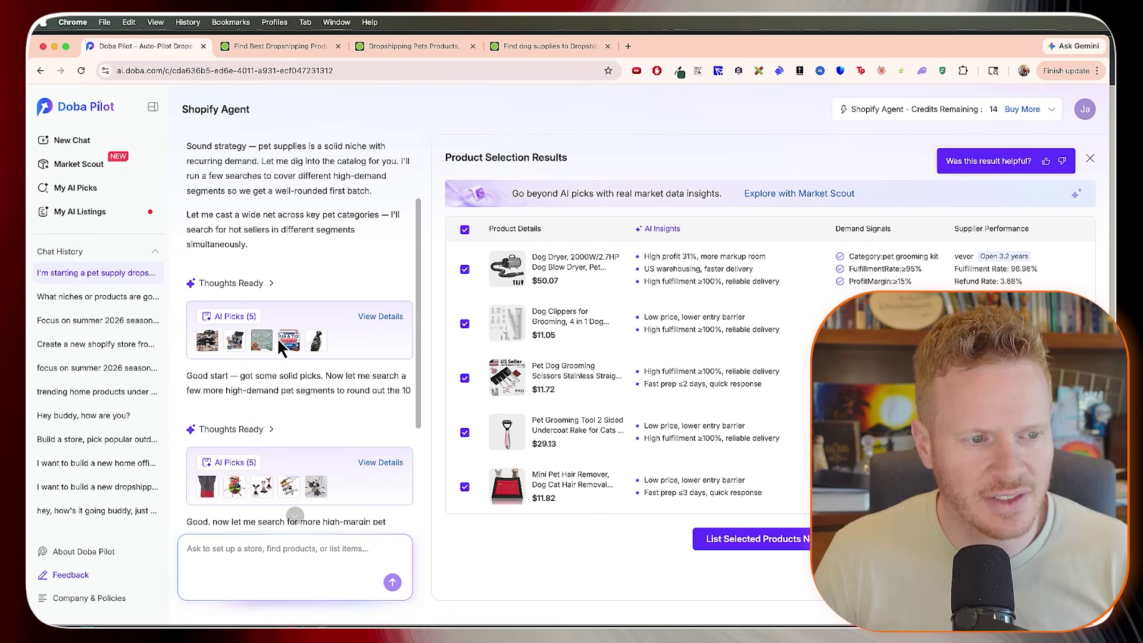
pyautogui.scroll(-2, 240, 341)
pyautogui.scroll(-2, 241, 341)
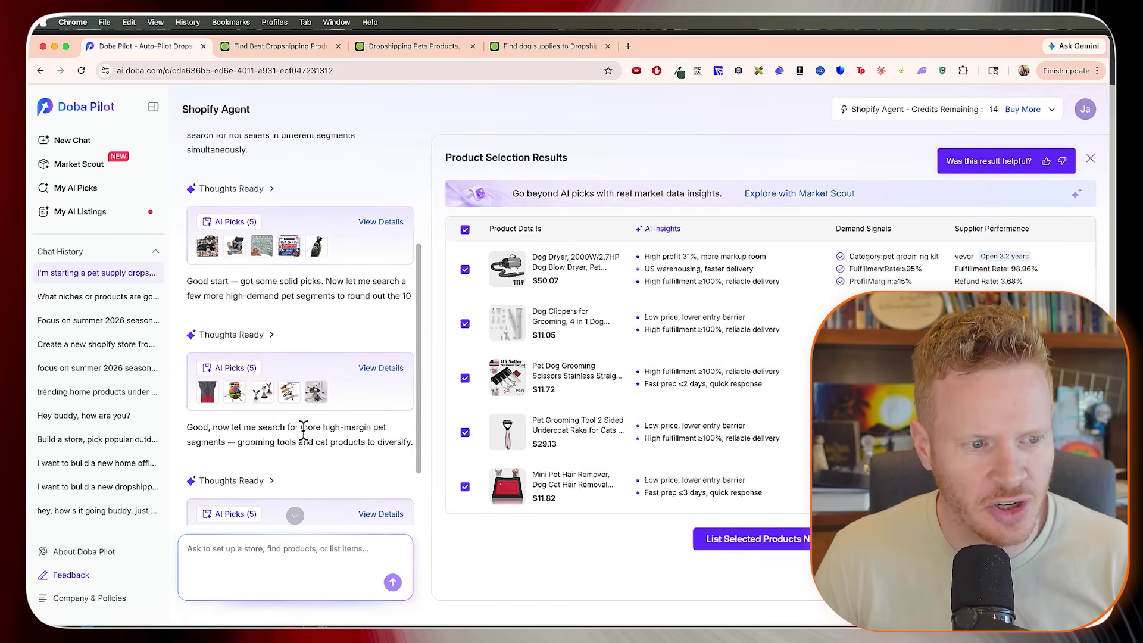
pyautogui.scroll(3, 301, 424)
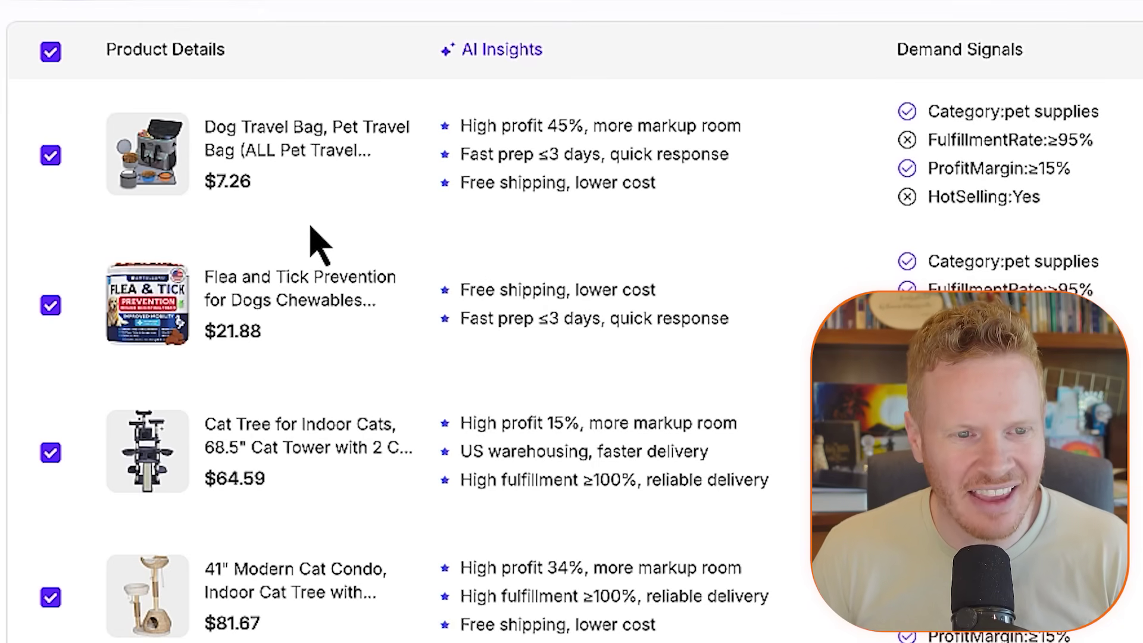
pyautogui.scroll(-2, 265, 370)
pyautogui.scroll(2, 266, 378)
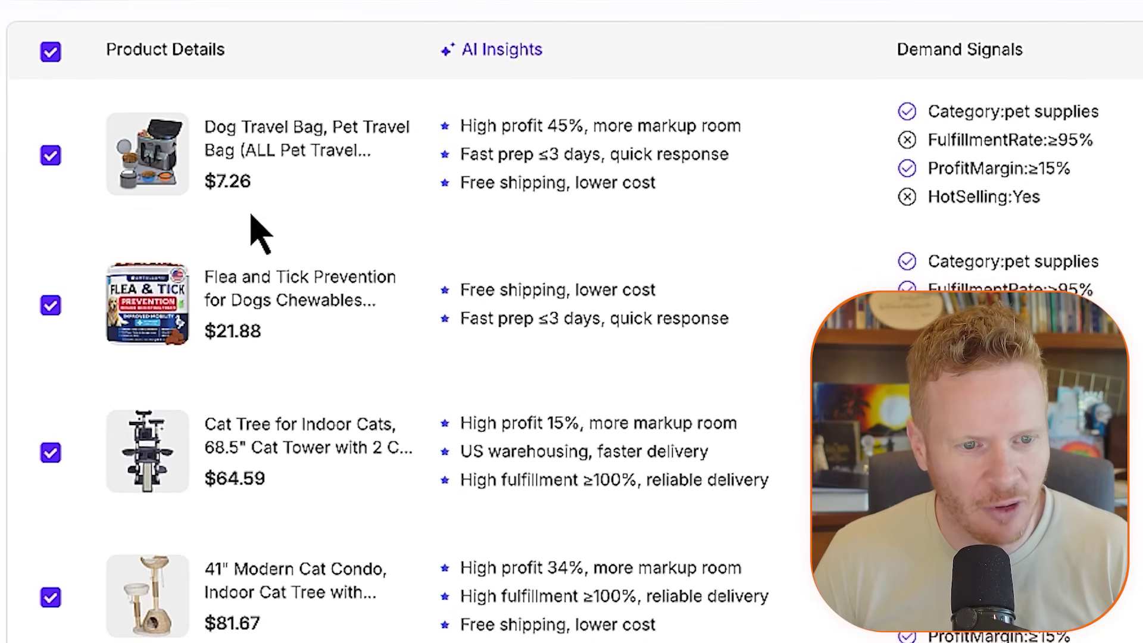
pyautogui.scroll(-1, 303, 330)
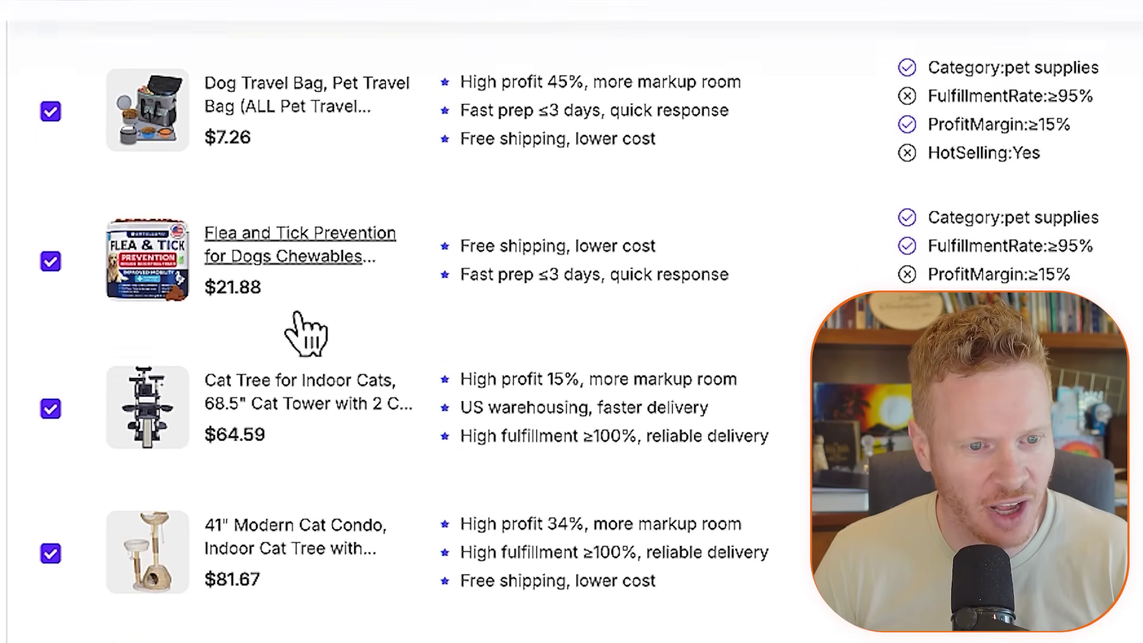
pyautogui.scroll(-5, 296, 286)
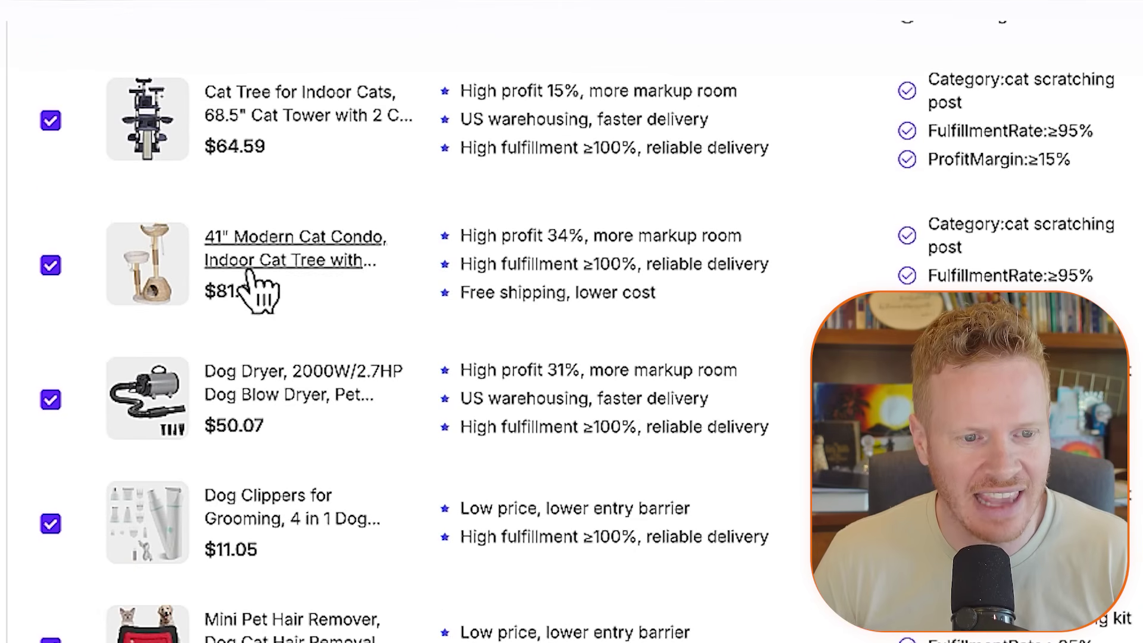
pyautogui.scroll(6, 369, 417)
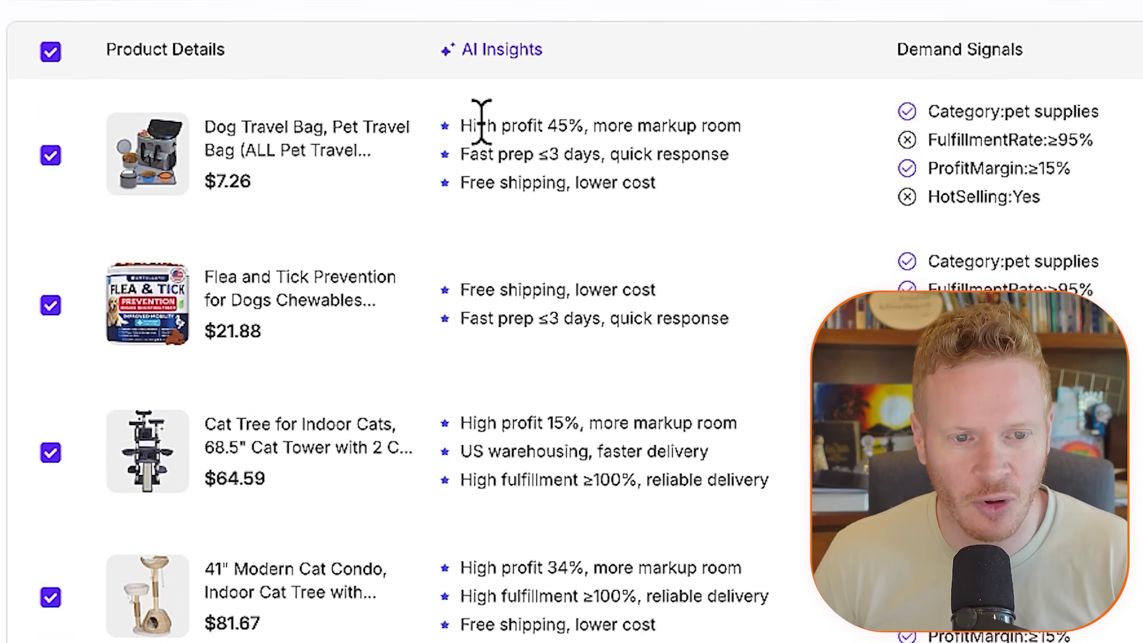
# Step: Examine the Dog Travel Bag's AI insights on profit, shipping and prep time, and its demand signals for category, margin and fulfillment
pyautogui.moveTo(459, 132); pyautogui.dragTo(551, 125)
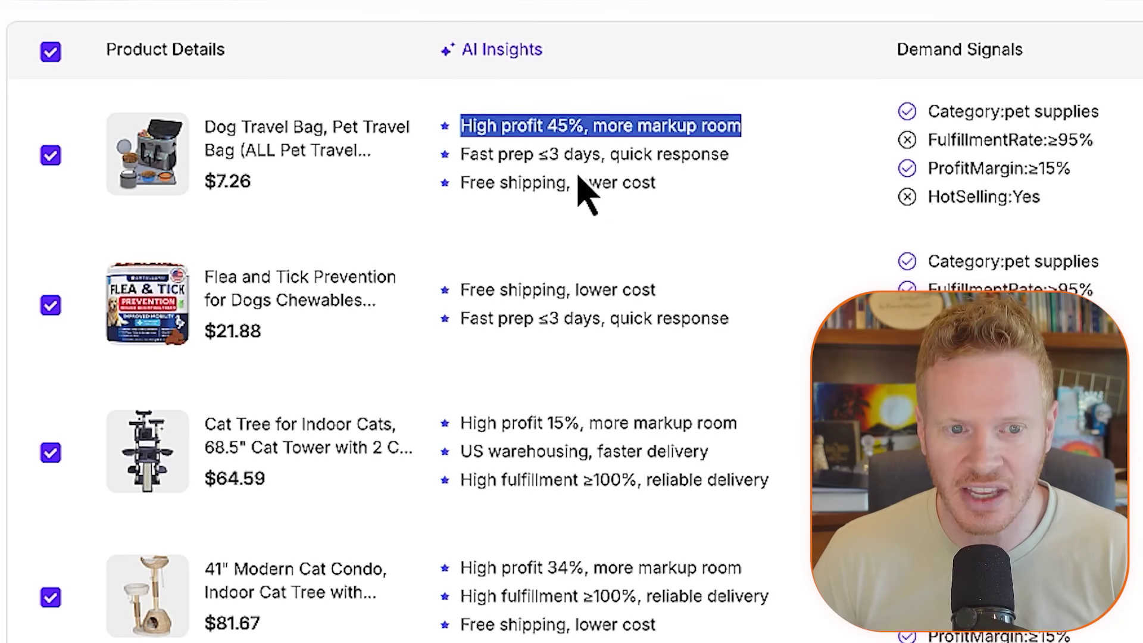
pyautogui.tripleClick(554, 182)
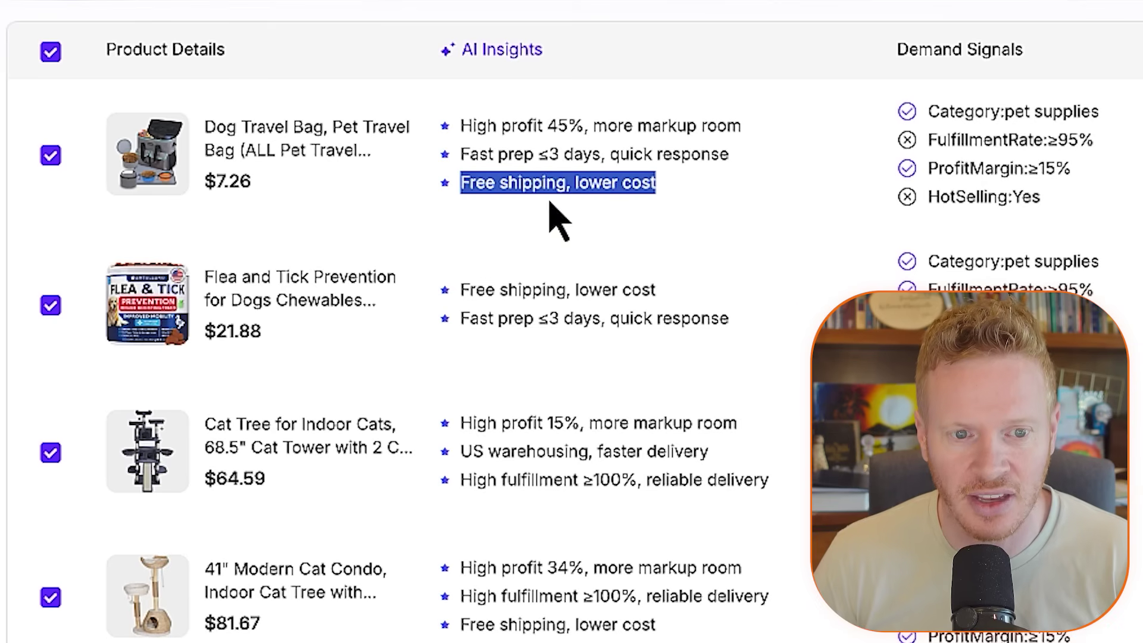
pyautogui.click(524, 154)
pyautogui.tripleClick(523, 154)
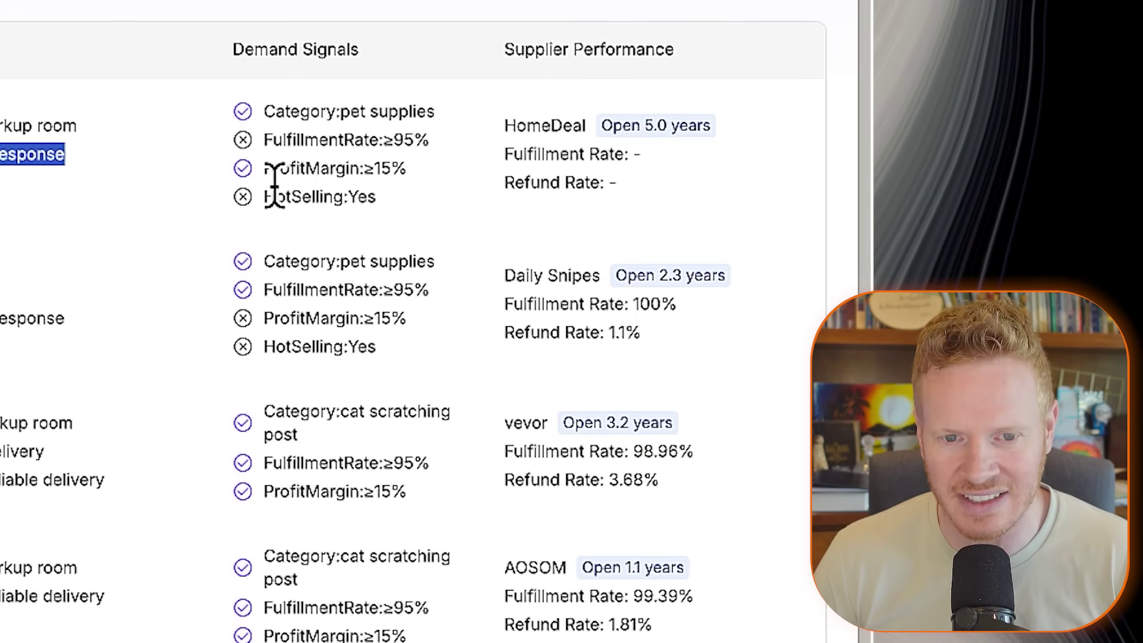
pyautogui.tripleClick(281, 113)
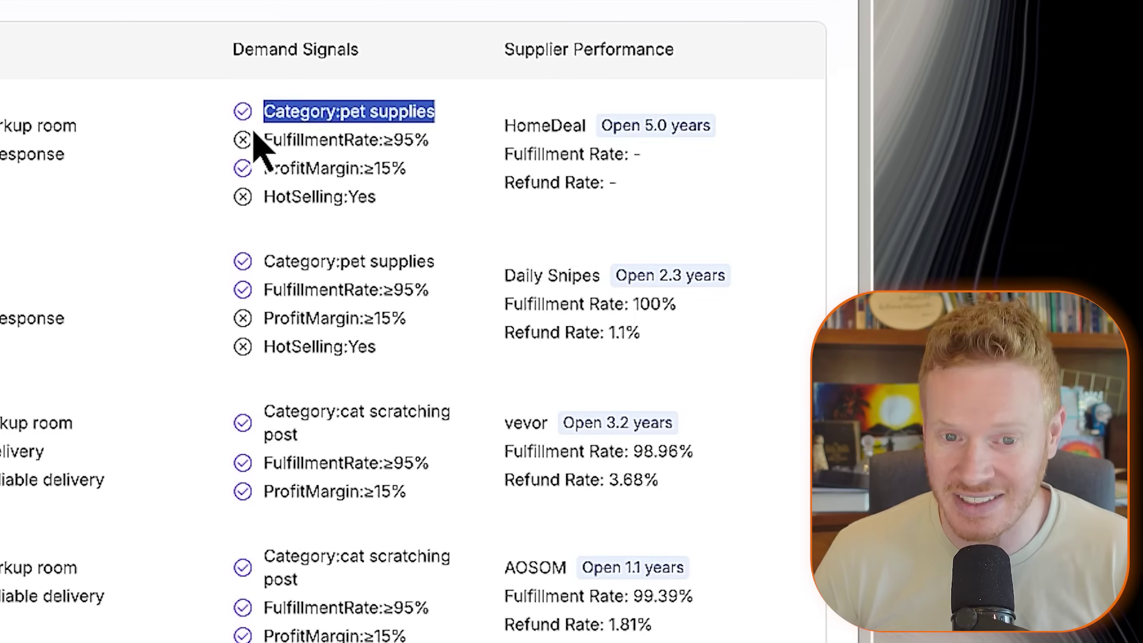
pyautogui.tripleClick(293, 166)
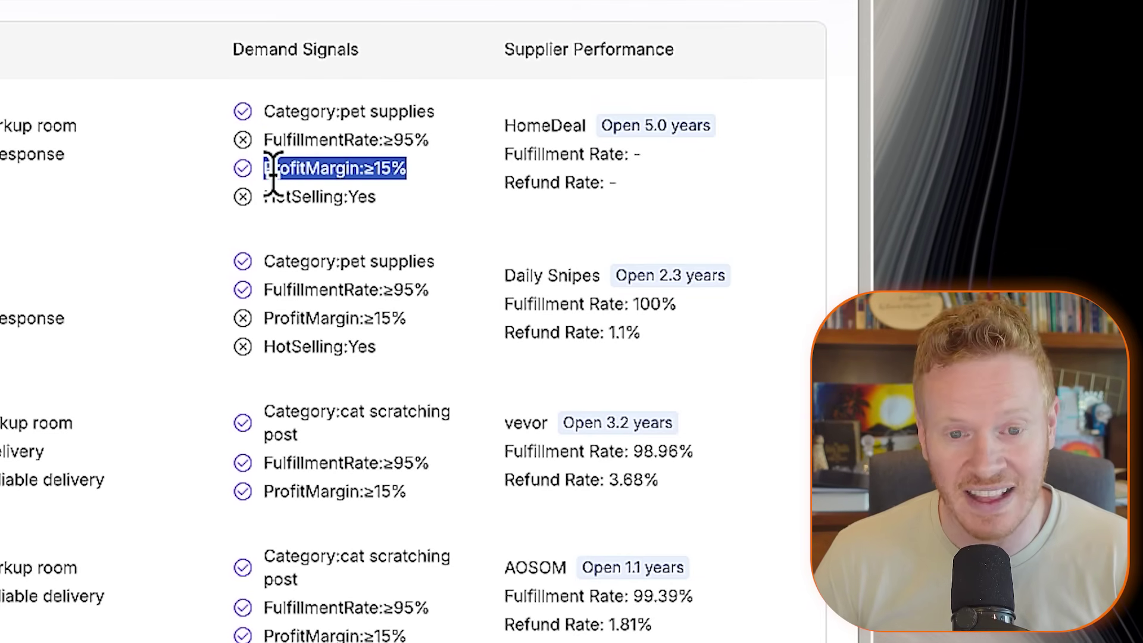
pyautogui.tripleClick(288, 138)
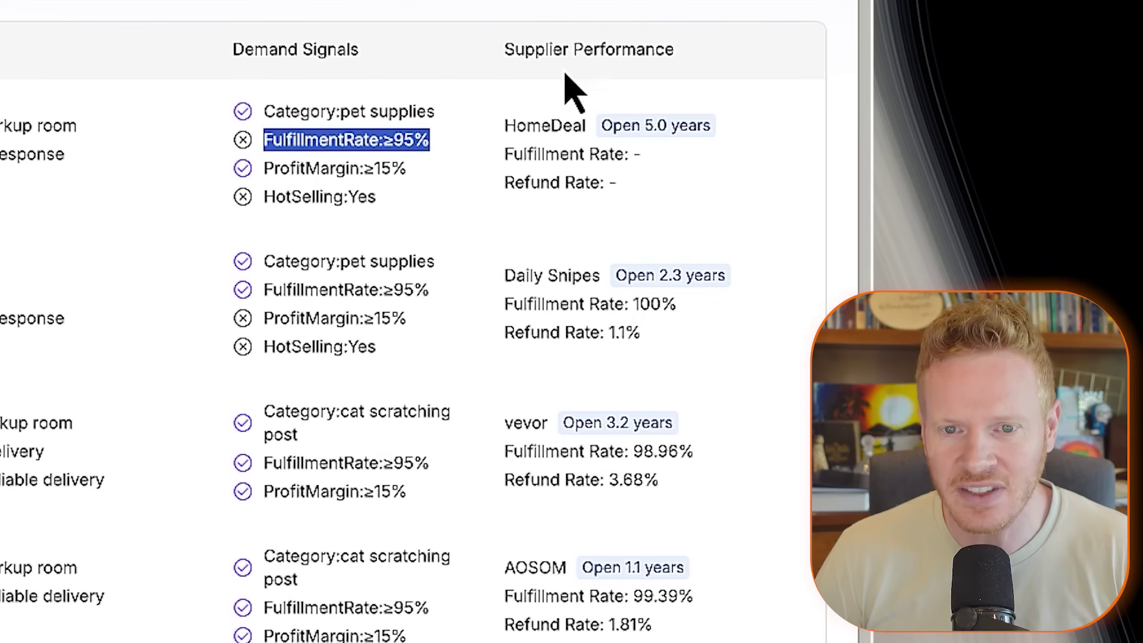
# Step: Compare supplier performance across the picks, checking Happy Pets' time in business, fulfillment rate and refund rate
pyautogui.scroll(-5, 603, 306)
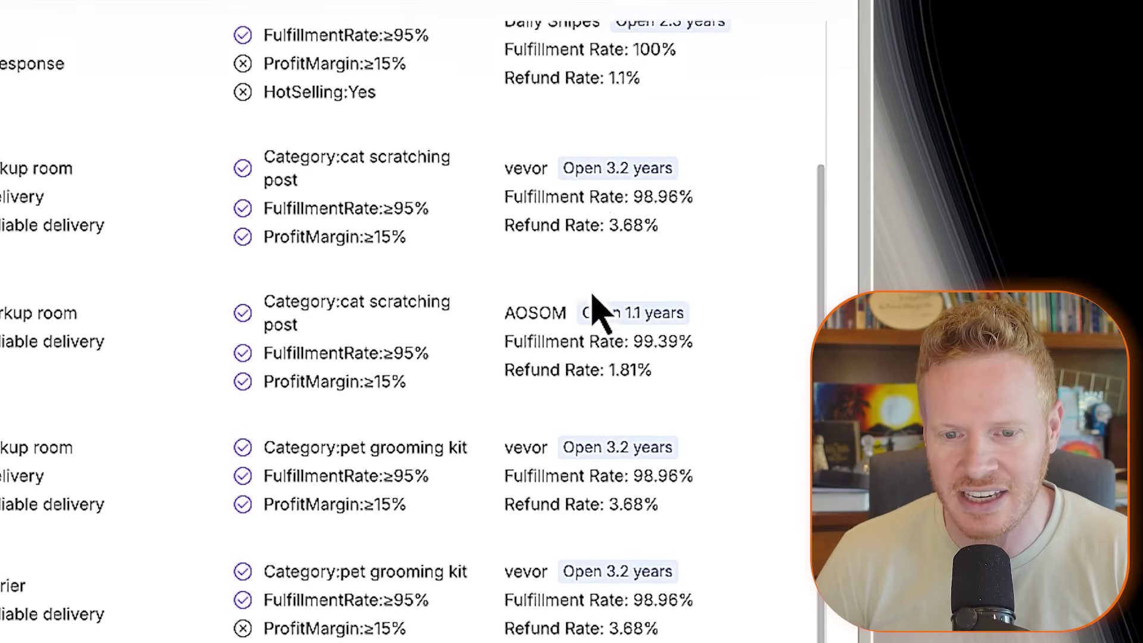
pyautogui.scroll(6, 570, 283)
pyautogui.scroll(-1, 583, 268)
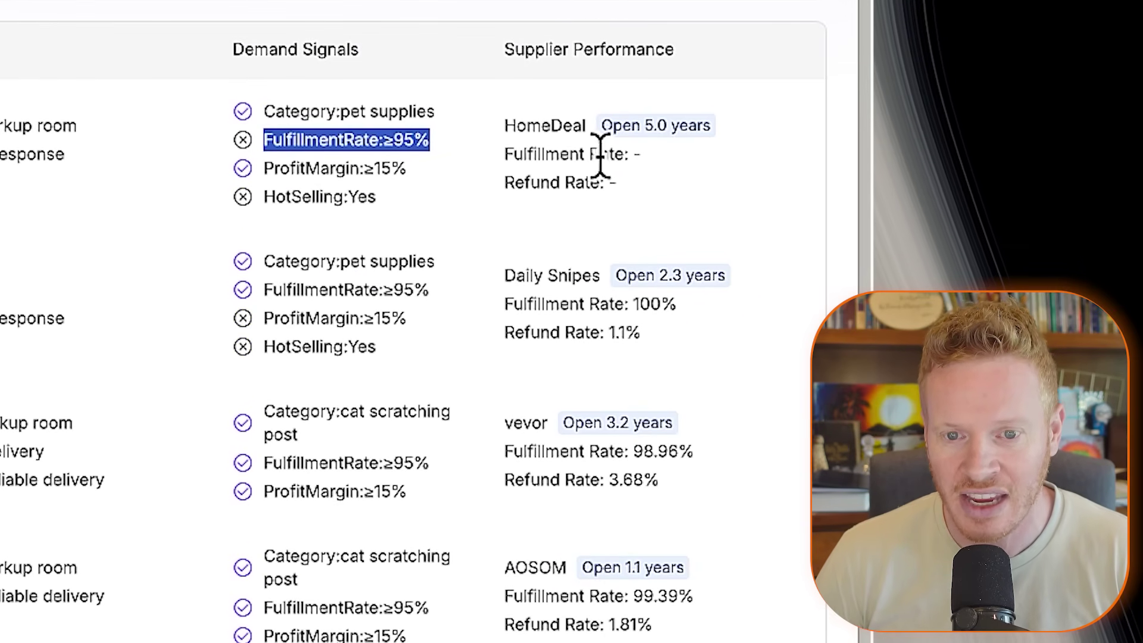
pyautogui.scroll(-7, 582, 280)
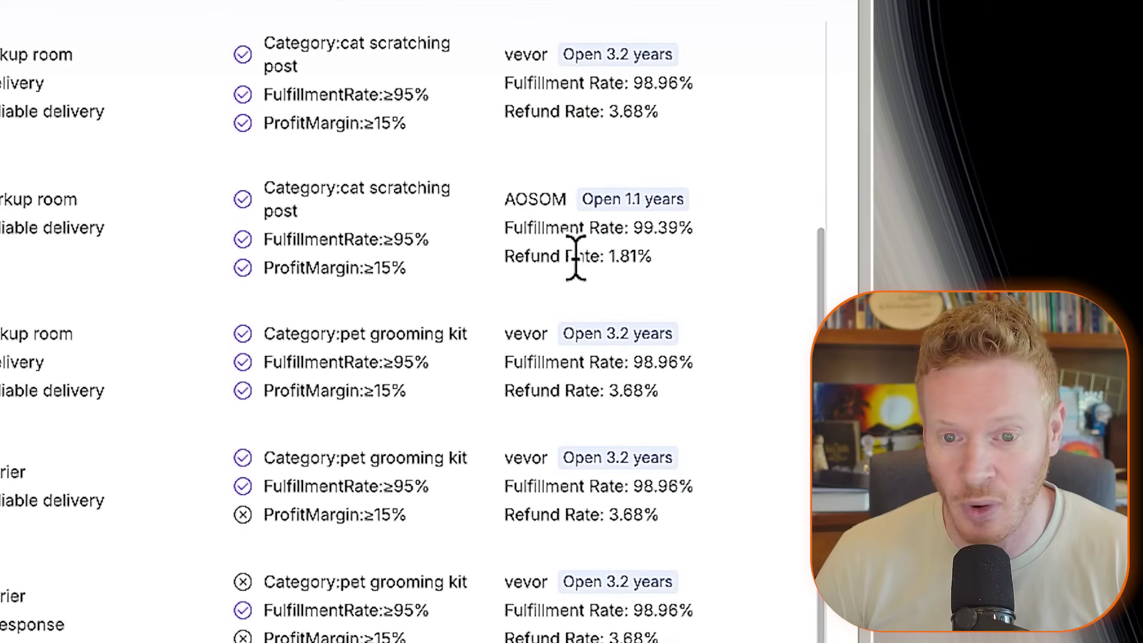
pyautogui.scroll(-4, 575, 256)
pyautogui.scroll(-2, 575, 256)
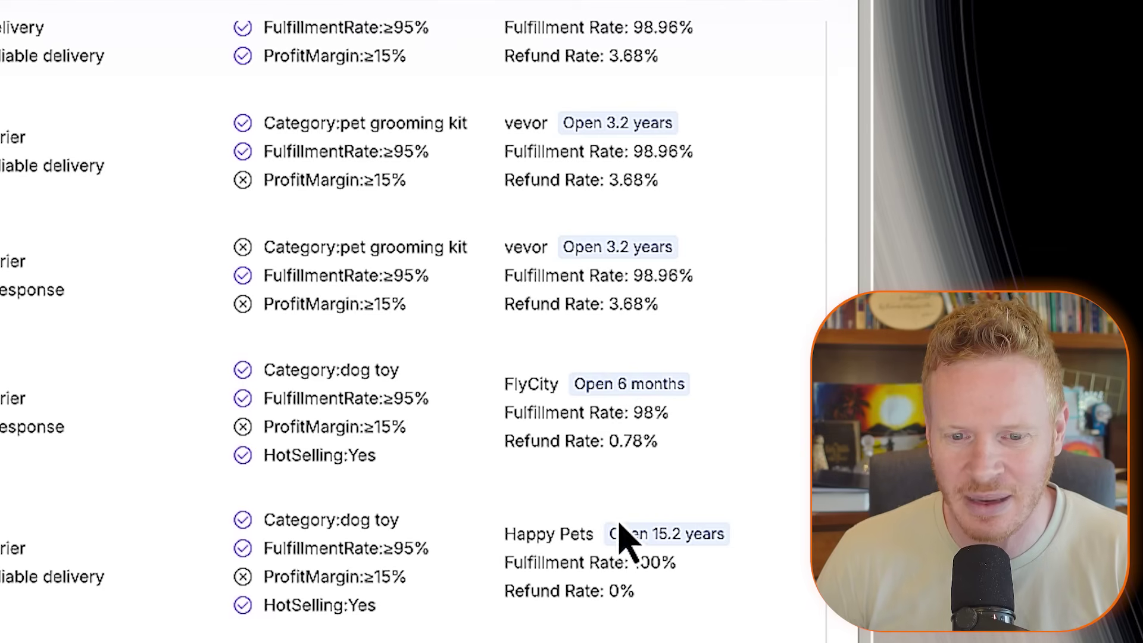
pyautogui.moveTo(607, 534); pyautogui.dragTo(704, 536)
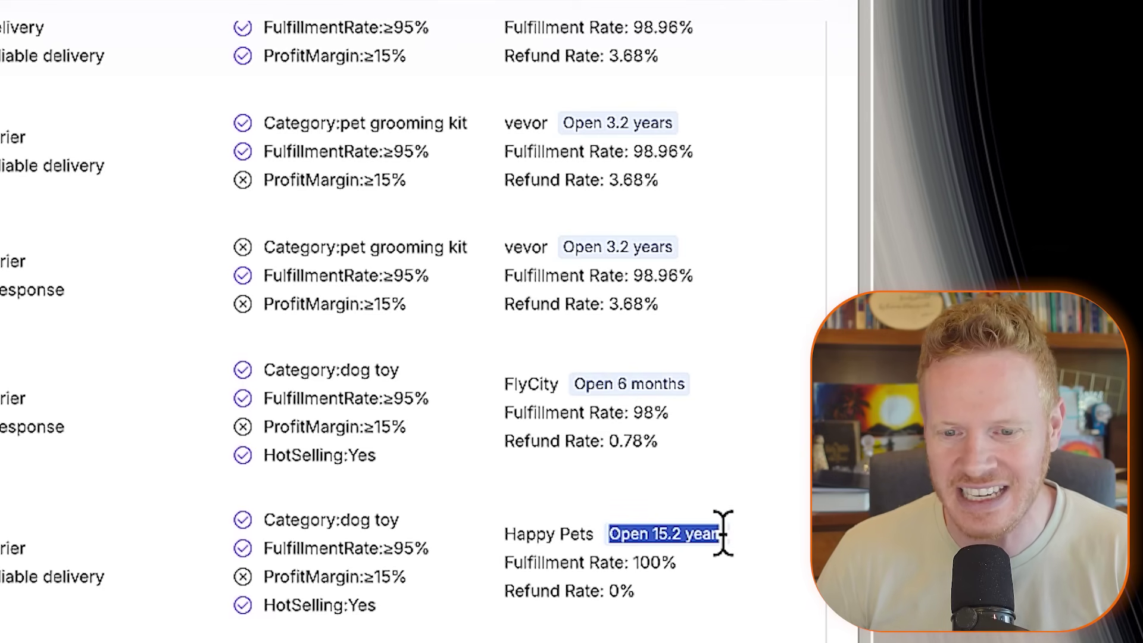
pyautogui.doubleClick(647, 564)
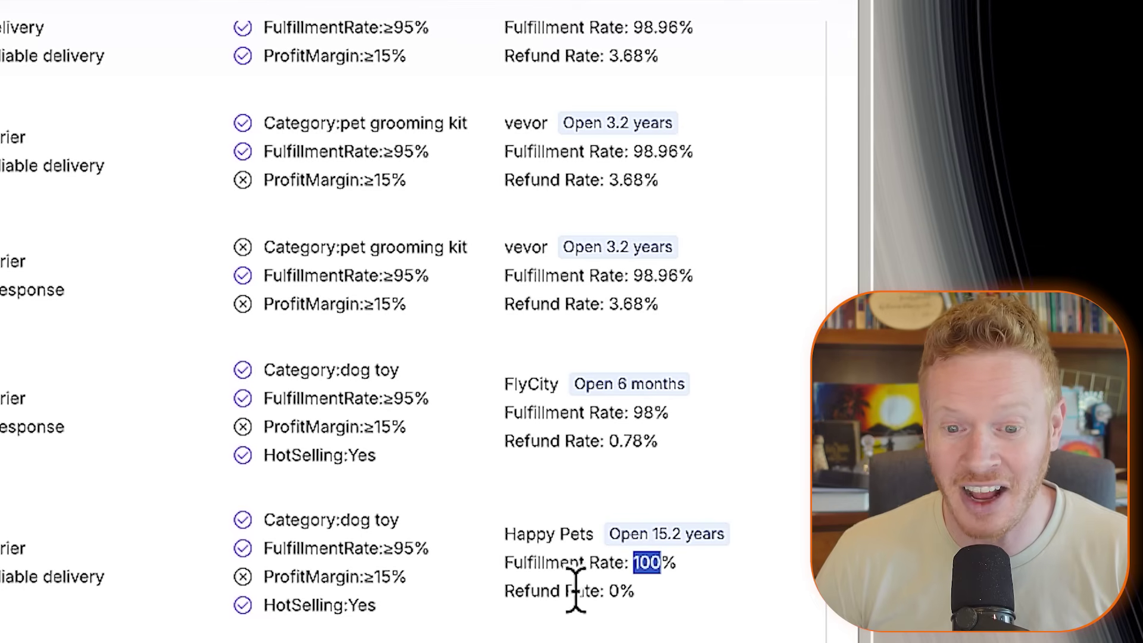
pyautogui.moveTo(634, 591); pyautogui.dragTo(591, 591)
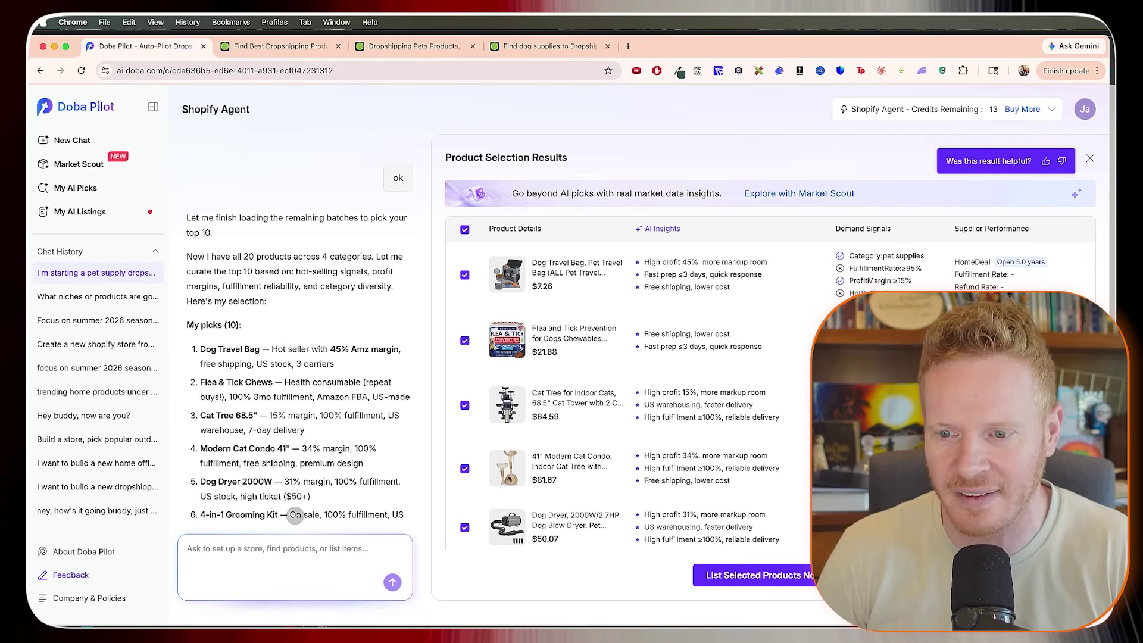
# Step: Review the curated list of ten selected pet products, from the Dog Travel Bag down to the L-shaped cat scratching board
pyautogui.scroll(-5, 604, 439)
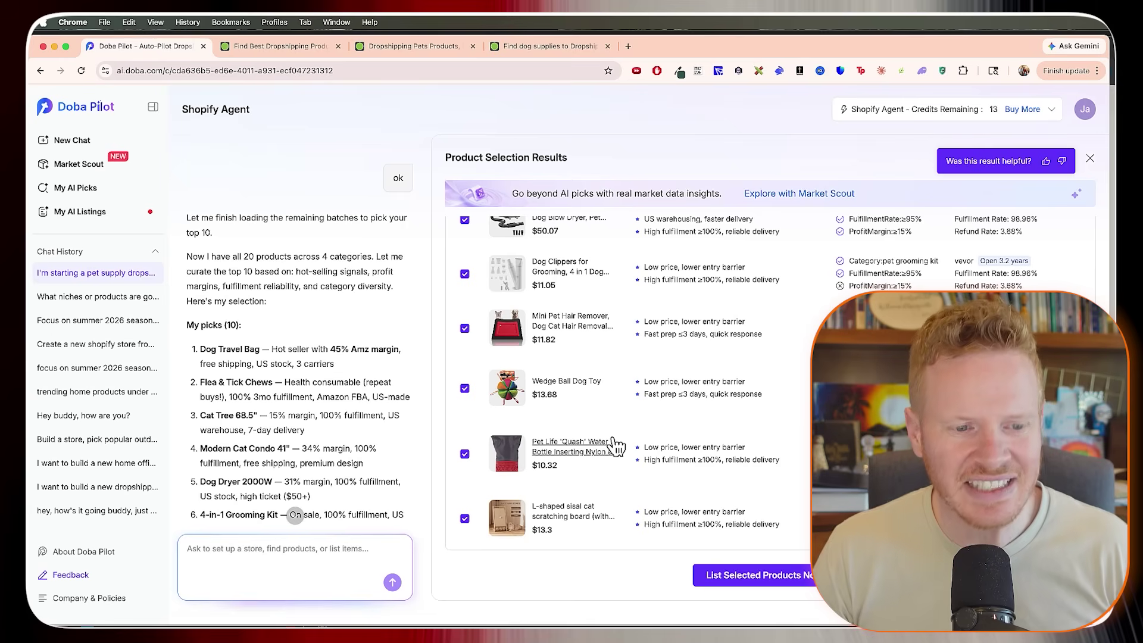
pyautogui.scroll(1, 607, 459)
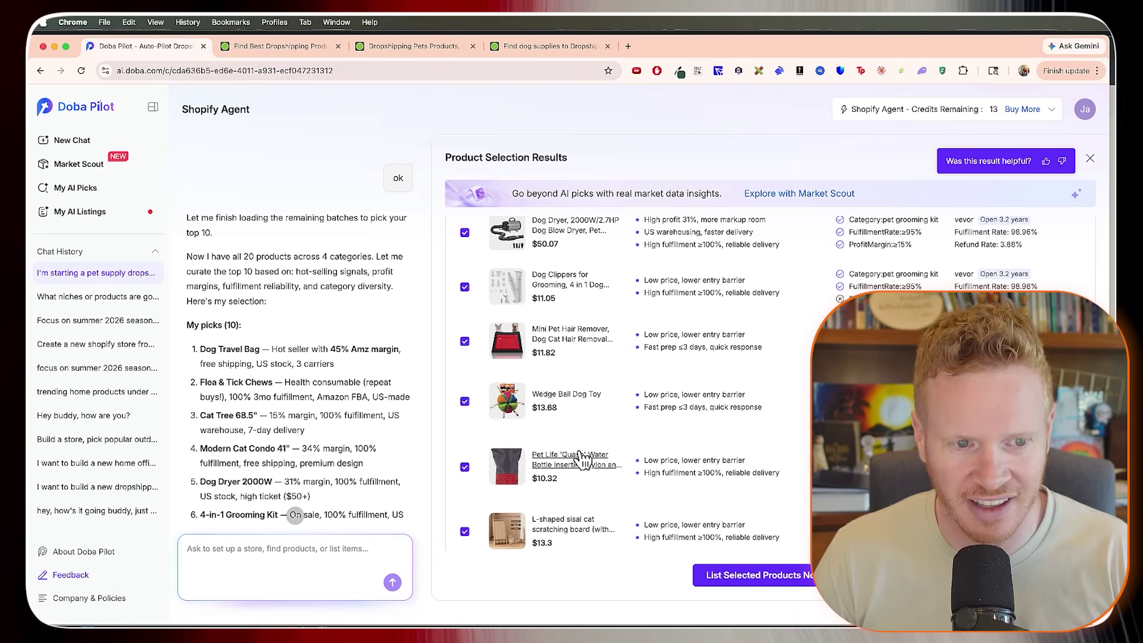
pyautogui.scroll(5, 585, 499)
pyautogui.scroll(-5, 584, 494)
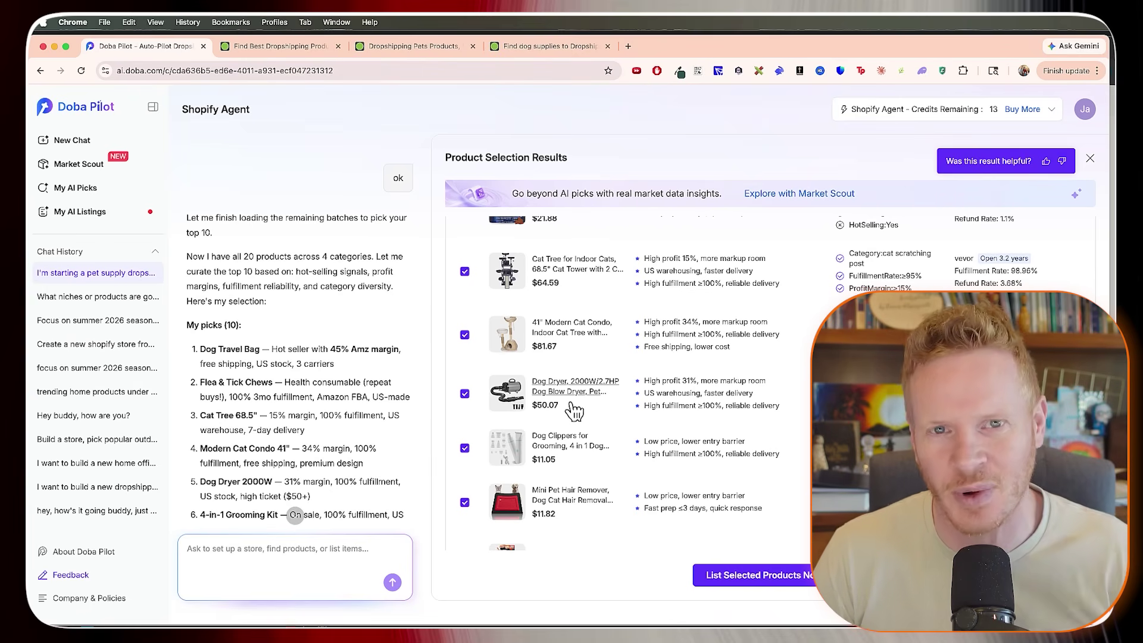
pyautogui.scroll(-1, 619, 404)
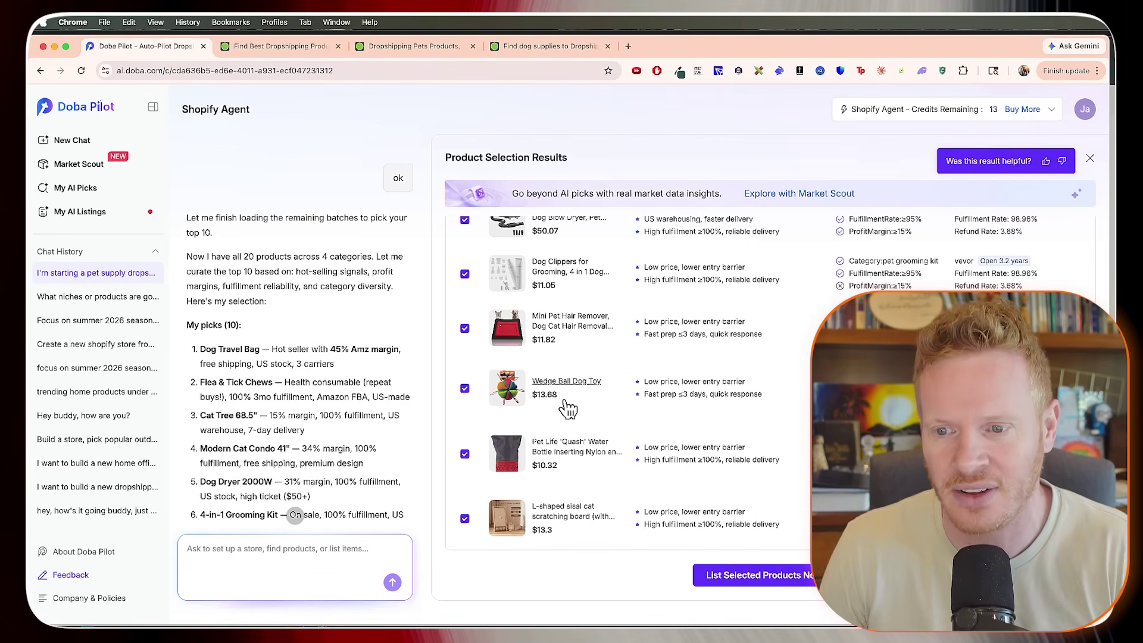
pyautogui.scroll(2, 571, 410)
pyautogui.scroll(2, 586, 416)
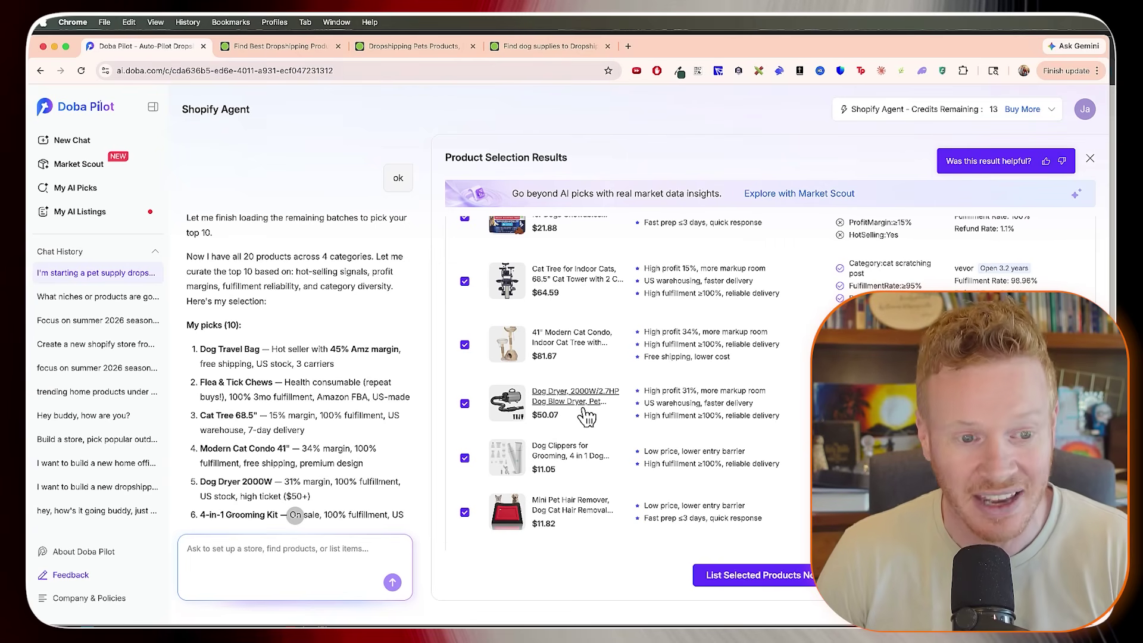
# Step: Open the Dog Travel Bag's product details and view its travel kit and durable material images
pyautogui.scroll(3, 554, 278)
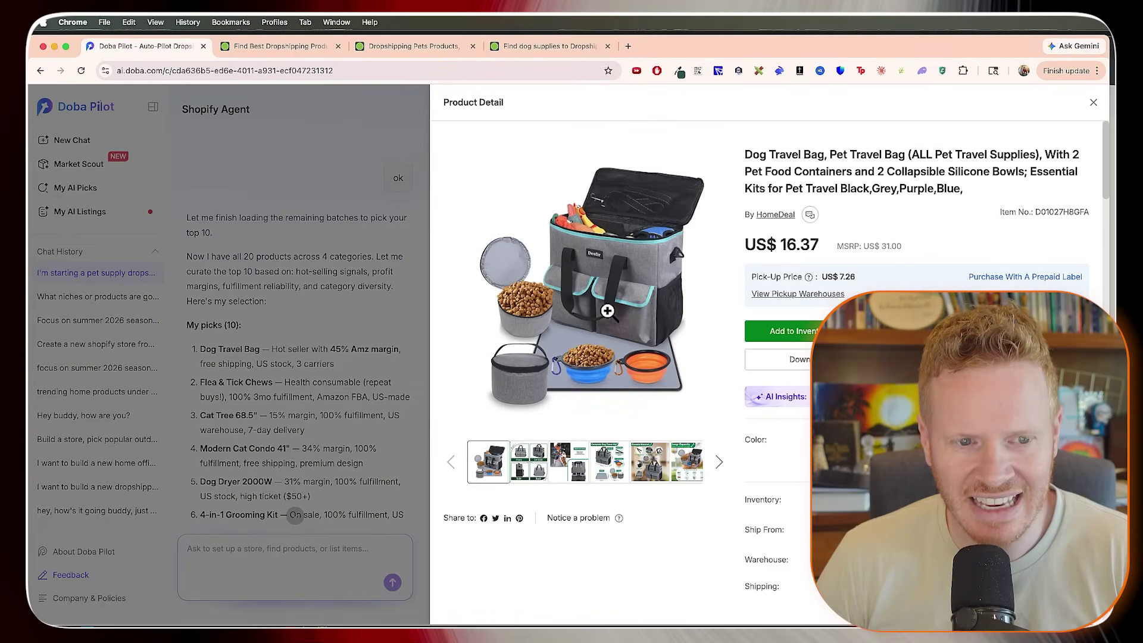
pyautogui.click(610, 458)
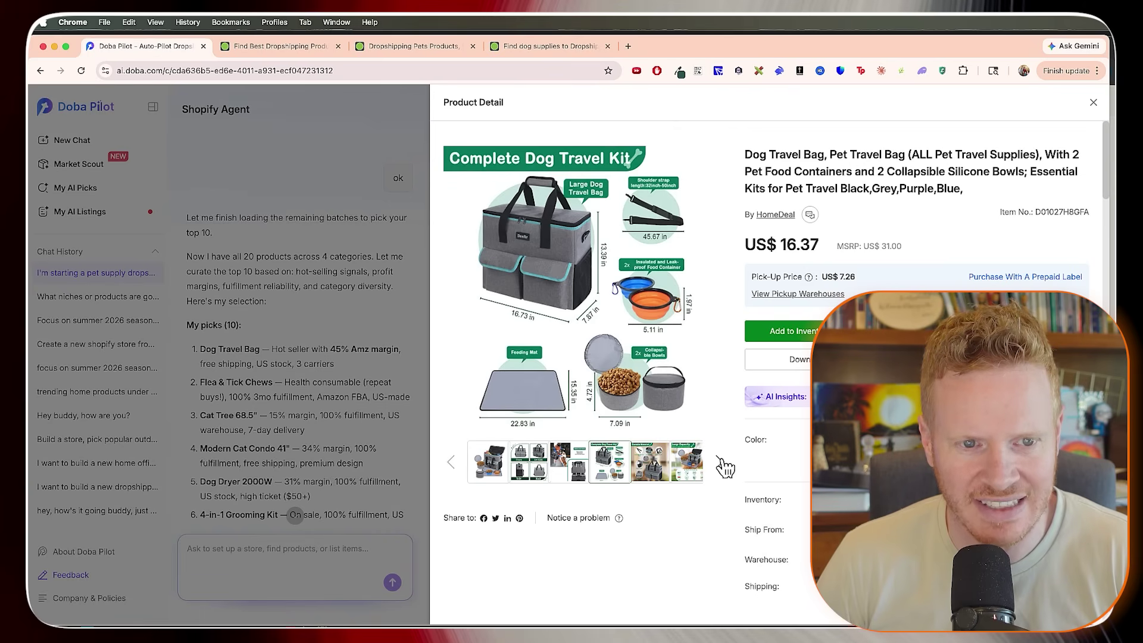
pyautogui.click(720, 462)
pyautogui.click(611, 467)
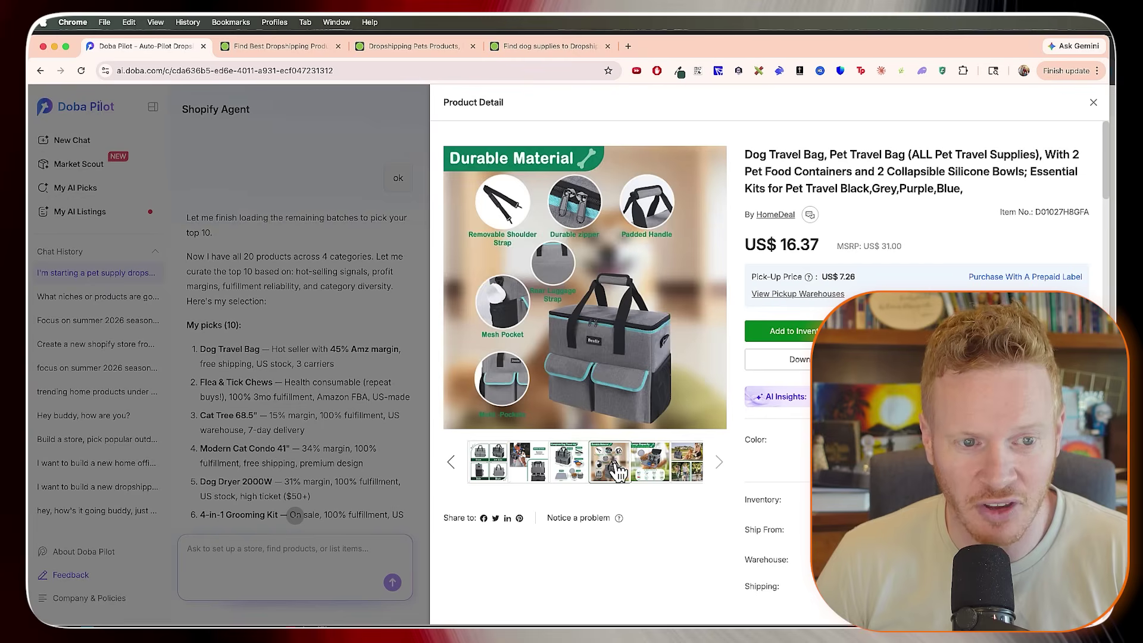
# Step: View the Dog Travel Bag's large capacity image and its outdoor lifestyle images
pyautogui.click(660, 467)
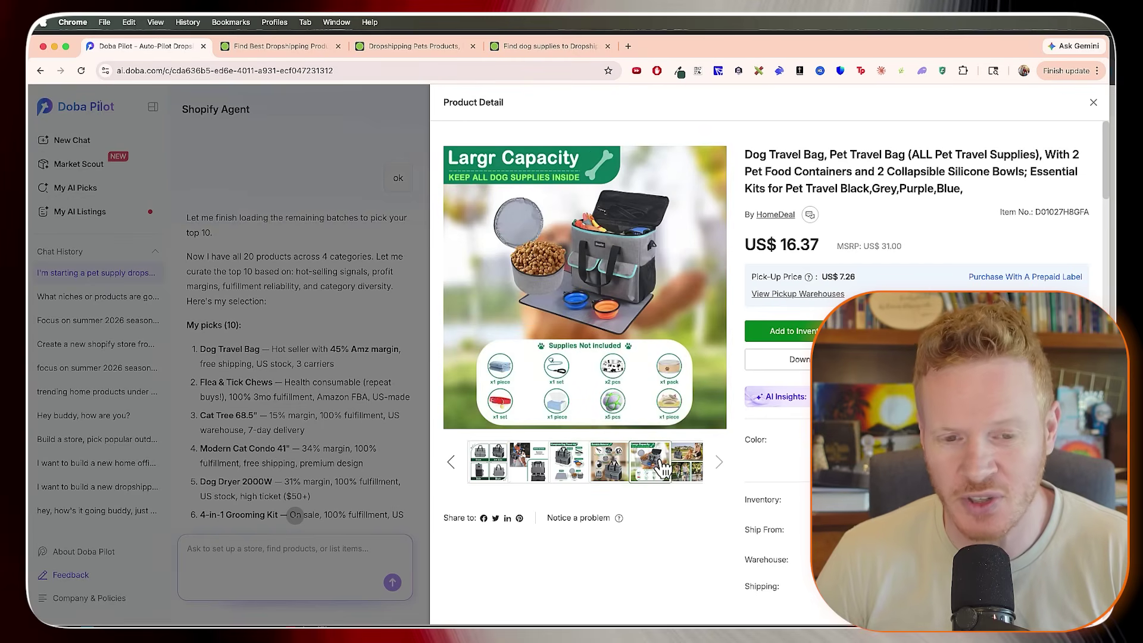
pyautogui.click(687, 463)
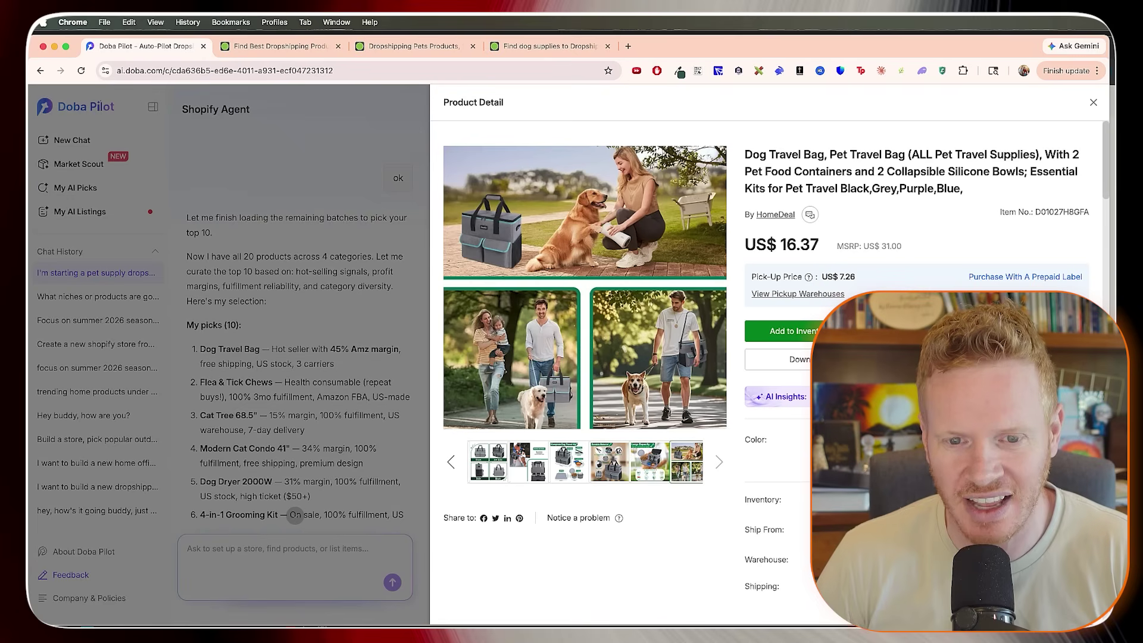
# Step: Open the HomeDeal supplier's store from the Dog Travel Bag and browse its recommended products and full catalog
pyautogui.click(775, 215)
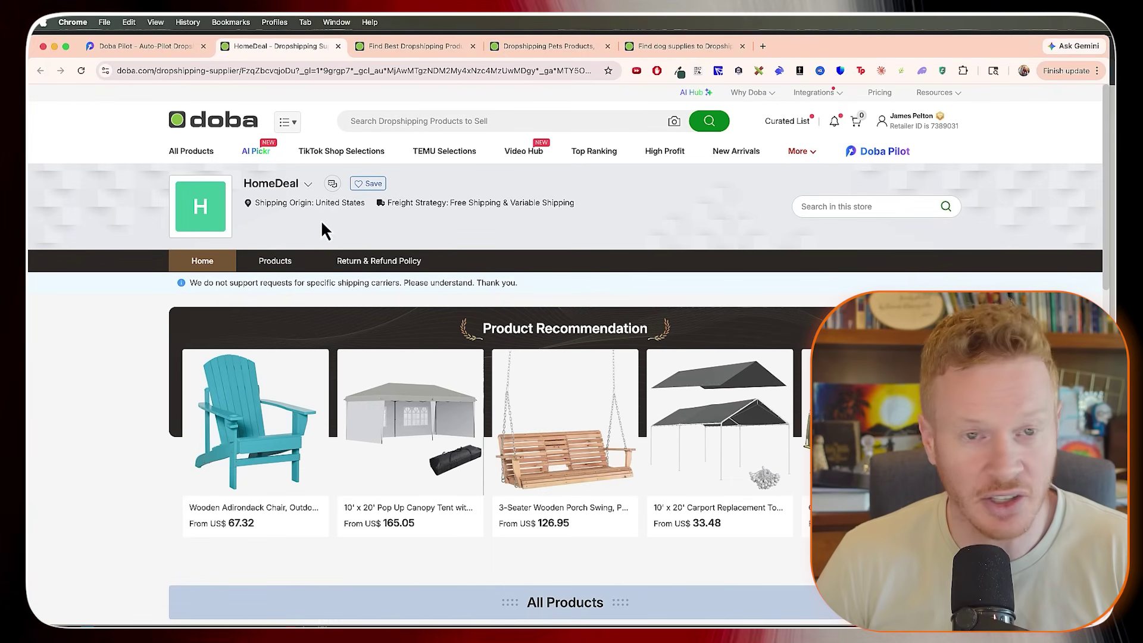
pyautogui.scroll(-5, 425, 280)
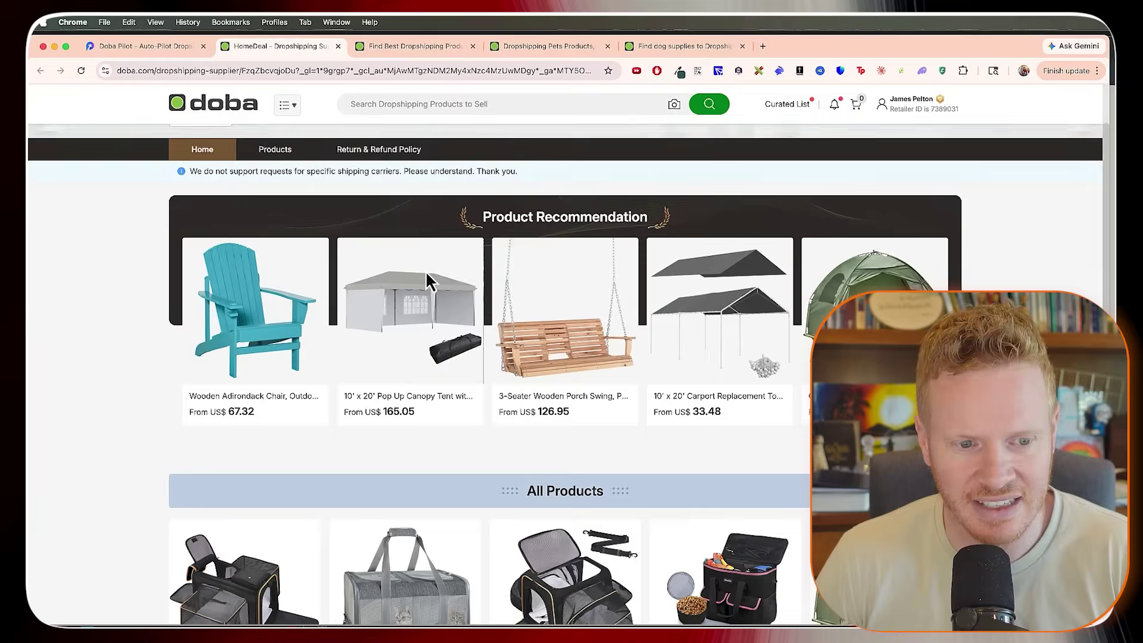
pyautogui.scroll(-12, 367, 333)
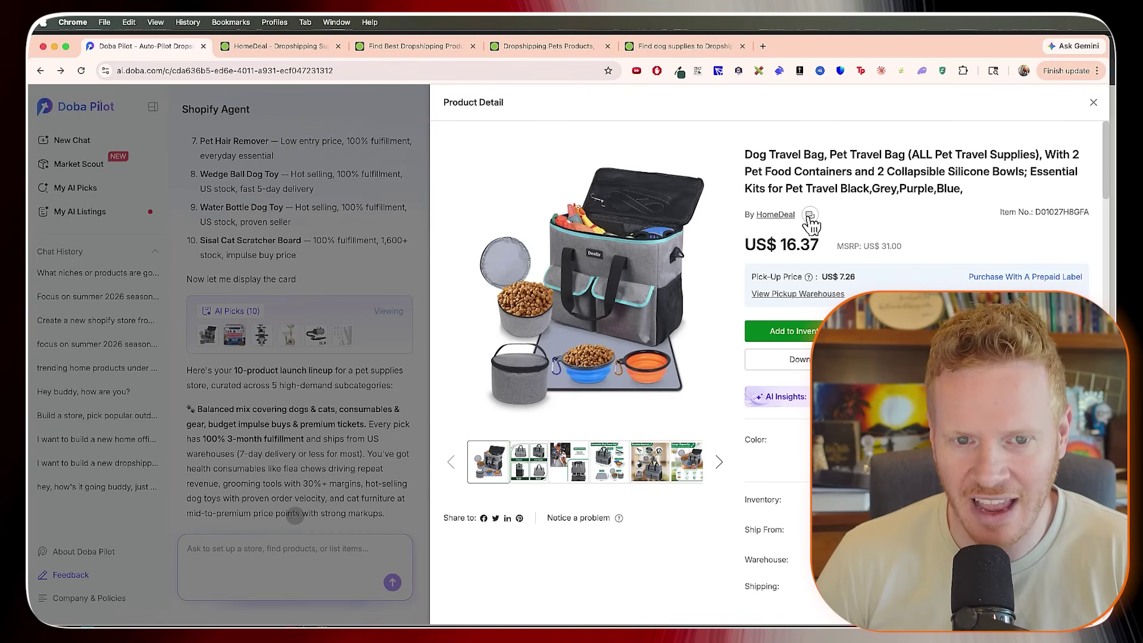
# Step: Check the contact option for the HomeDeal supplier, and close the Dog Travel Bag's details to return to the product selection results
pyautogui.click(810, 215)
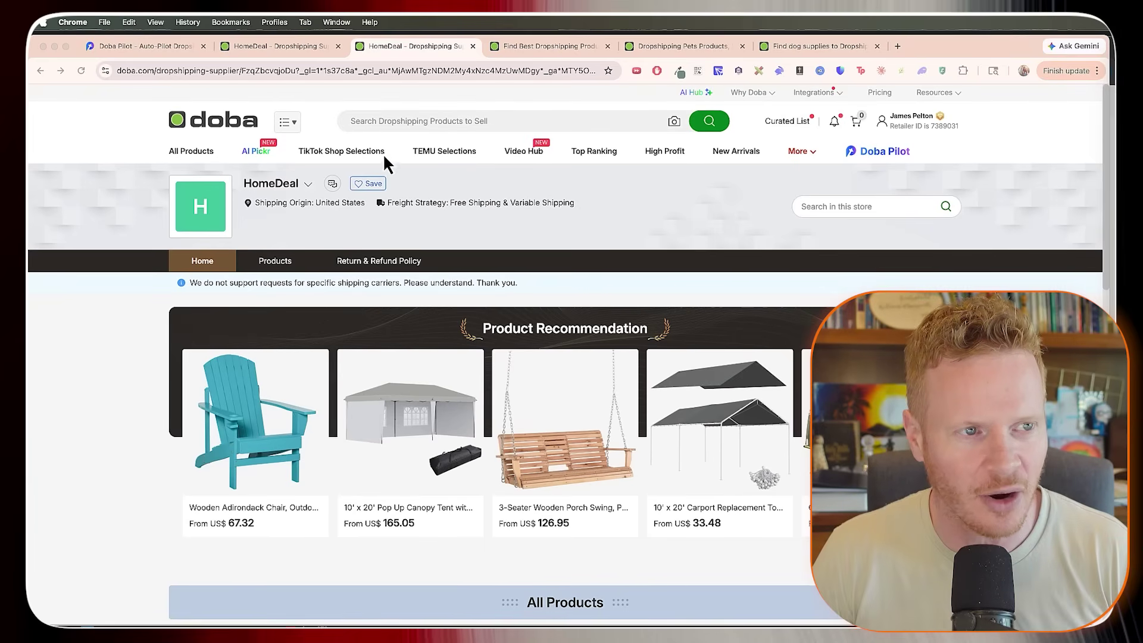
pyautogui.click(141, 47)
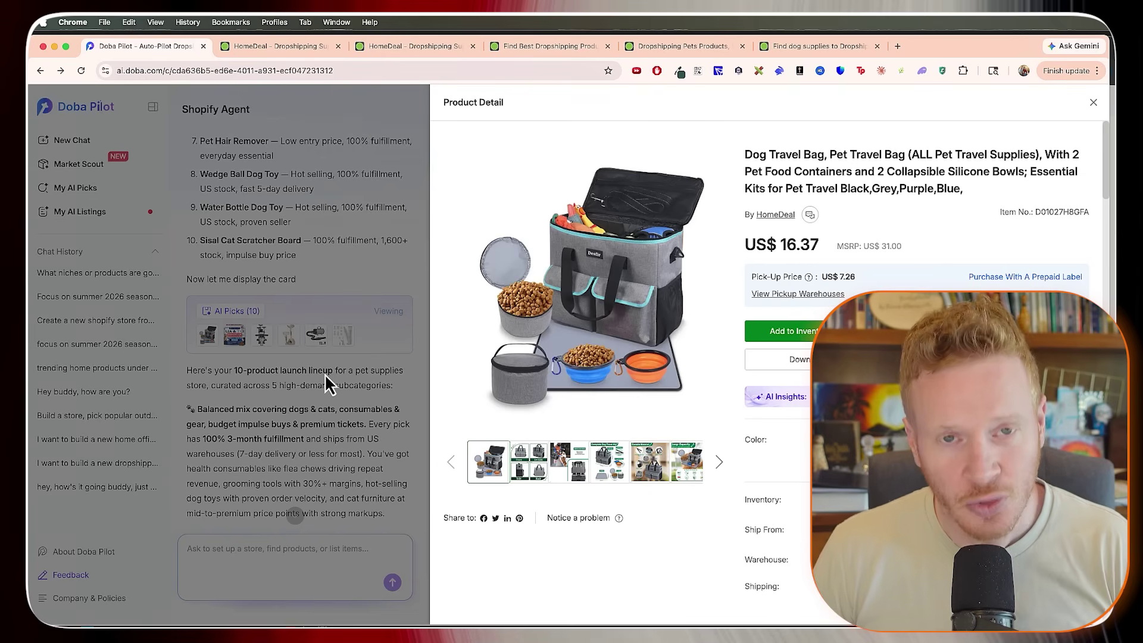
pyautogui.click(314, 426)
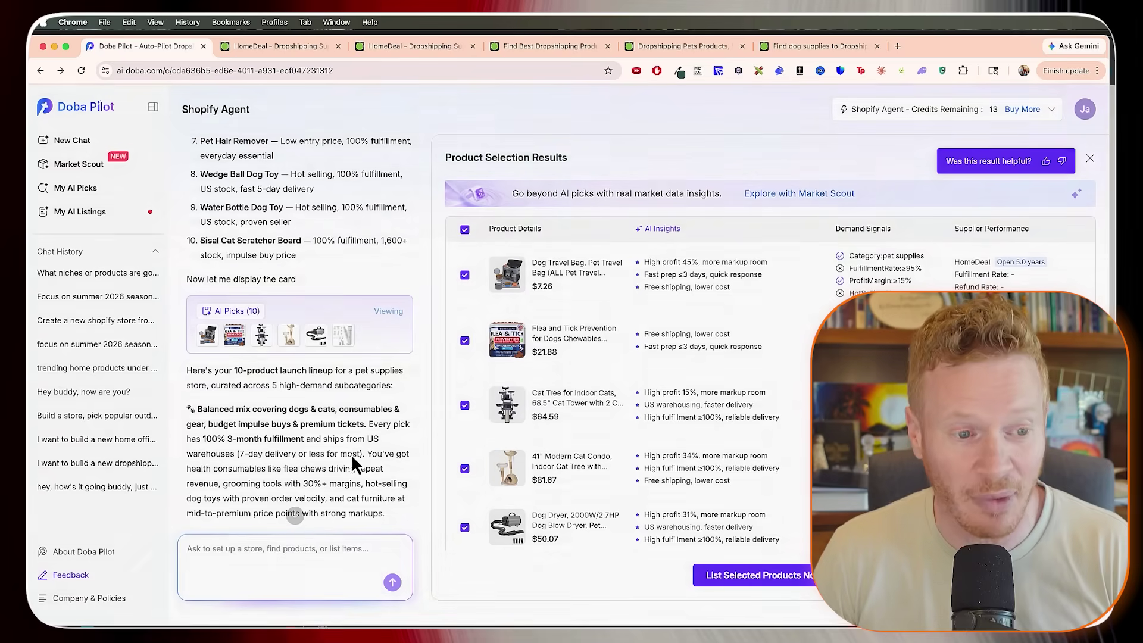
# Step: Return from the Doba homepage to the Shopify Agent chat with the ten-product launch lineup
pyautogui.click(577, 267)
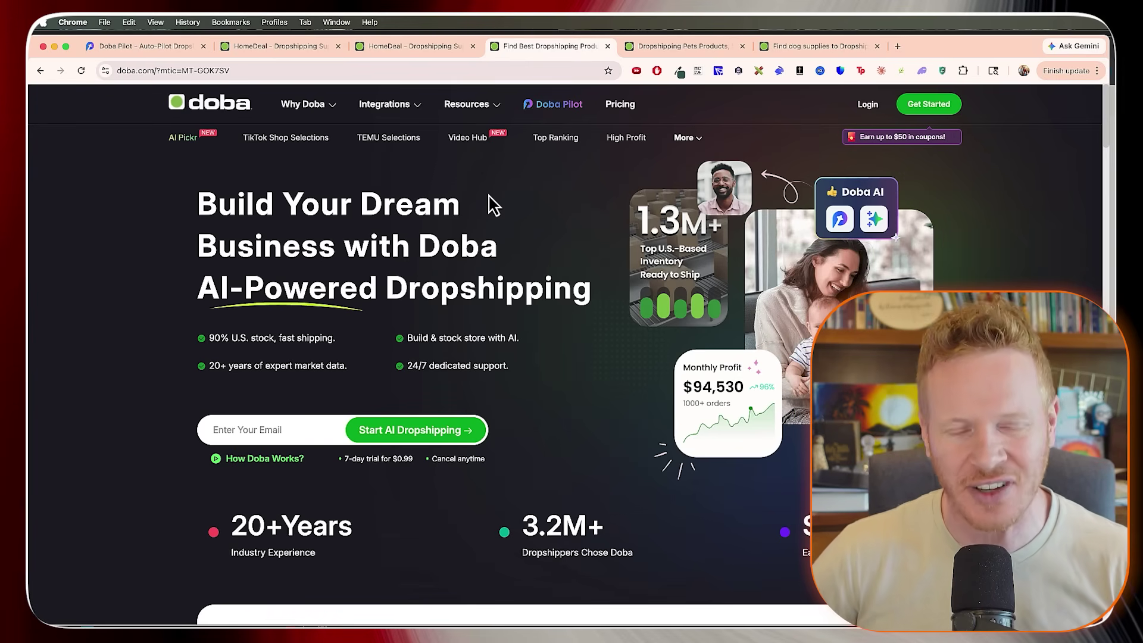
pyautogui.click(120, 47)
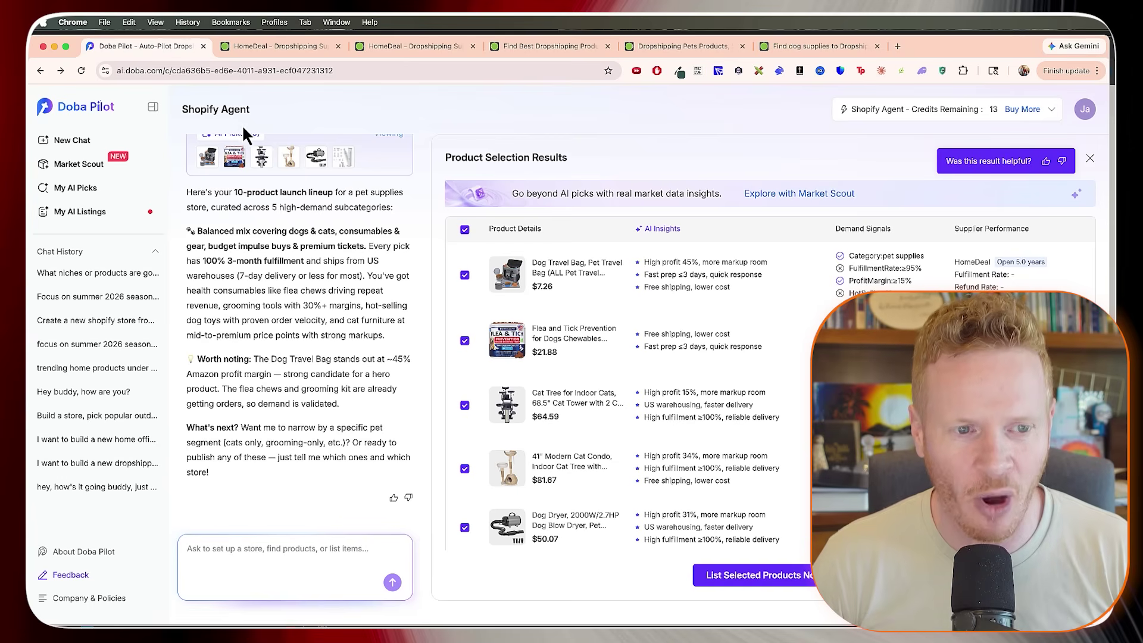